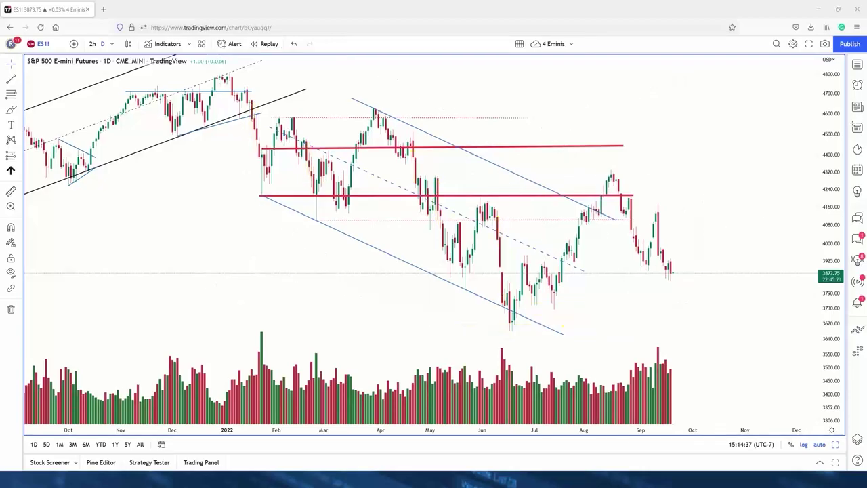
{"action": "left_click_drag", "start_coordinate": [644, 163], "coordinate": [784, 145]}
{"action": "scroll", "coordinate": [772, 150], "scroll_direction": "up", "scroll_amount": 3}
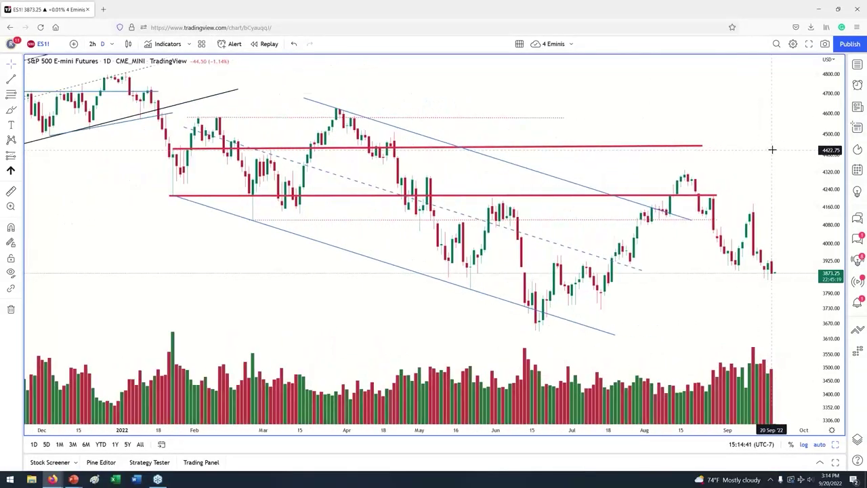
{"action": "left_click_drag", "start_coordinate": [637, 108], "coordinate": [657, 106]}
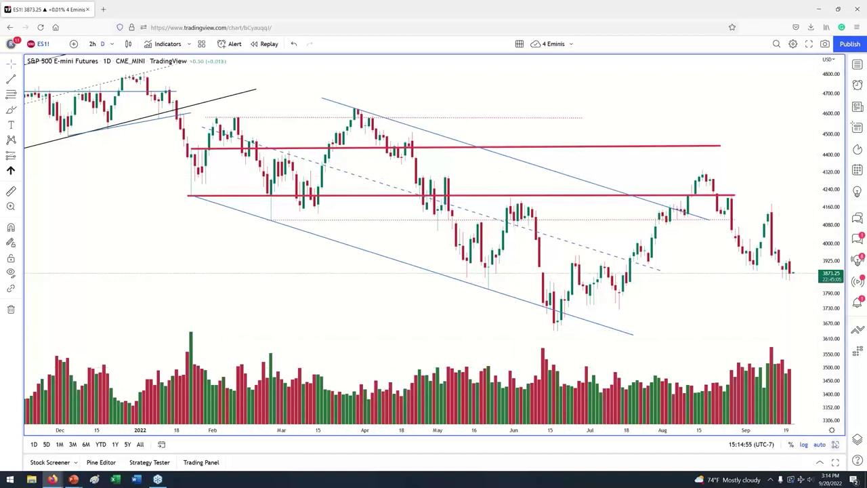
Replace the maximized S&P 500 chart with the maximized Gold Futures daily chart and frame price action from mid-2020 to September 2022
{"action": "left_click", "coordinate": [835, 444]}
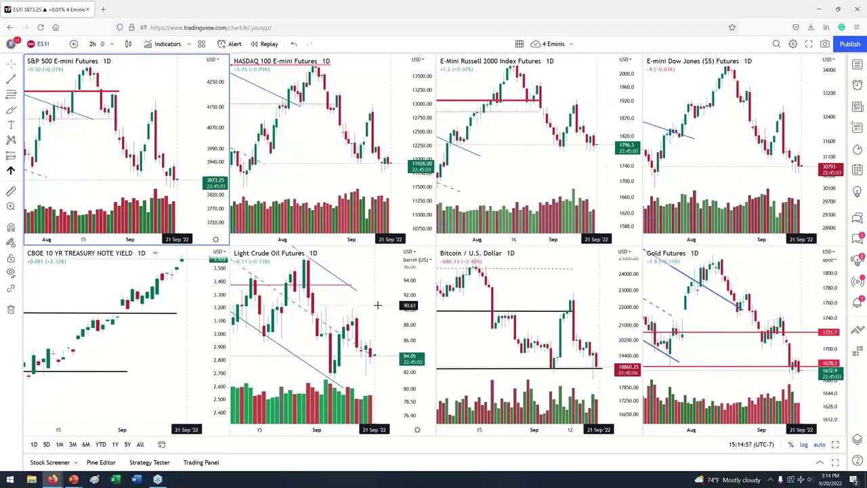
{"action": "left_click", "coordinate": [743, 357]}
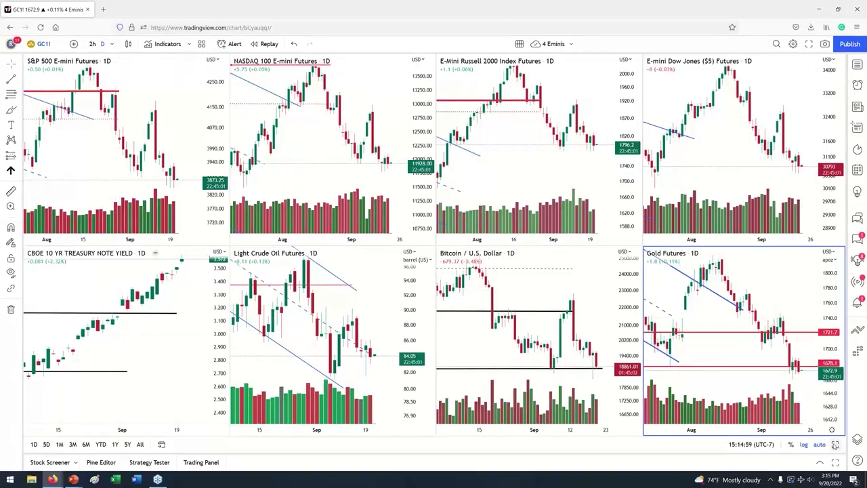
{"action": "key", "text": "alt+Return"}
{"action": "scroll", "coordinate": [737, 140], "scroll_direction": "down", "scroll_amount": 3}
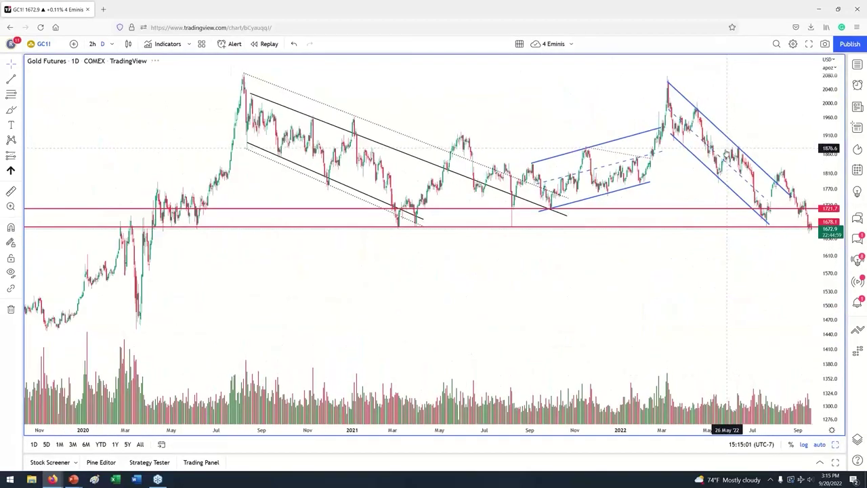
{"action": "scroll", "coordinate": [571, 273], "scroll_direction": "down", "scroll_amount": 2}
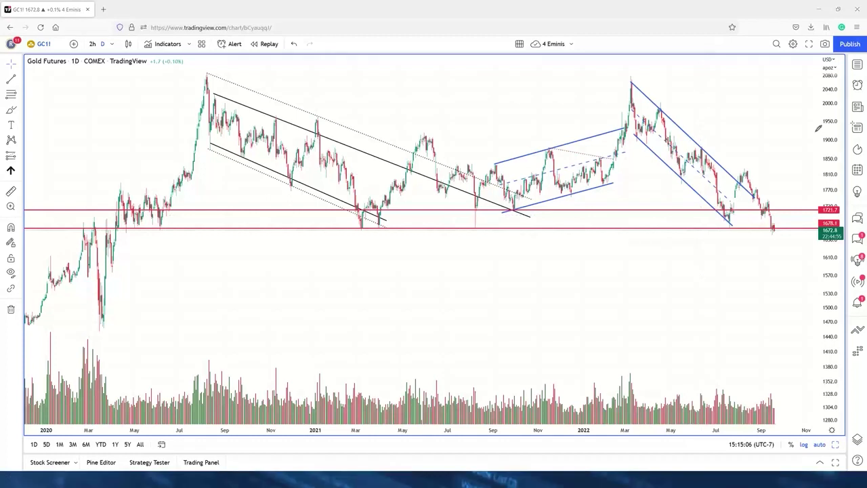
{"action": "scroll", "coordinate": [484, 145], "scroll_direction": "up", "scroll_amount": 2}
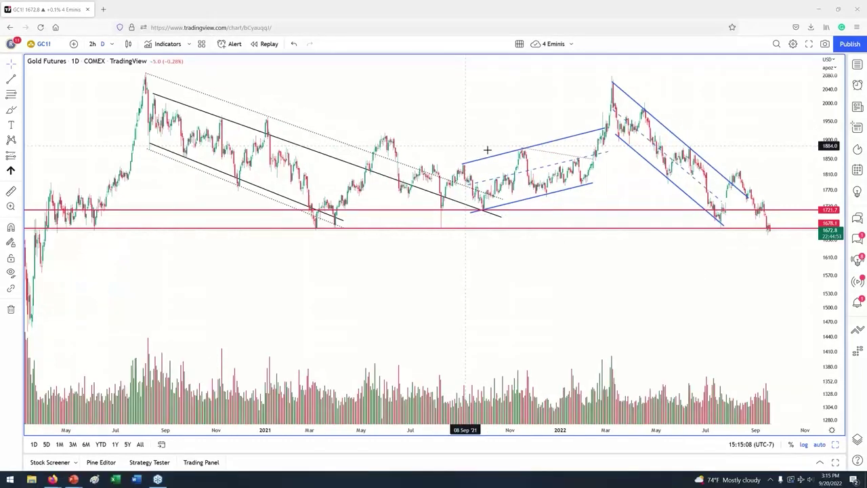
{"action": "left_click_drag", "start_coordinate": [445, 116], "coordinate": [474, 116]}
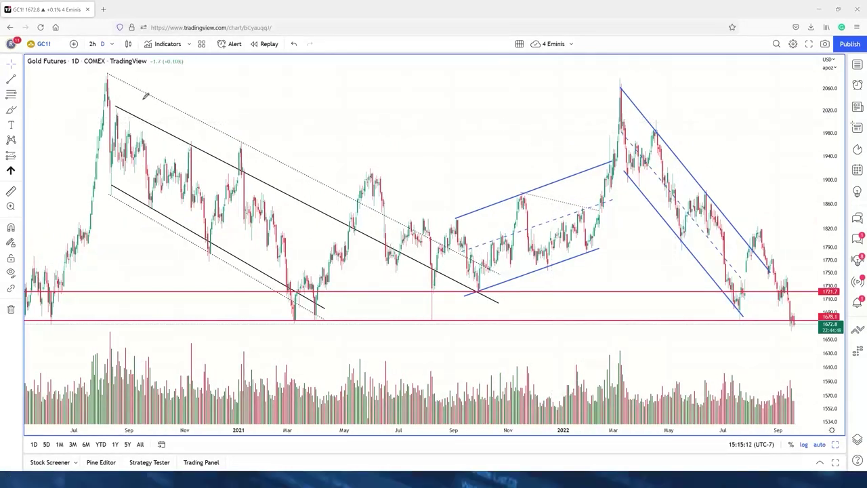
Circle the gold decline from August 2020 to March 2021 and handwrite the underlined label "#1 Downtrend" above it
{"action": "mouse_move", "coordinate": [106, 70]}
{"action": "left_mouse_down"}
{"action": "mouse_move", "coordinate": [228, 305]}
{"action": "mouse_move", "coordinate": [322, 308]}
{"action": "mouse_move", "coordinate": [187, 100]}
{"action": "mouse_move", "coordinate": [99, 80]}
{"action": "left_mouse_up"}
{"action": "left_click_drag", "start_coordinate": [215, 91], "coordinate": [208, 107]}
{"action": "mouse_move", "coordinate": [222, 91]}
{"action": "left_mouse_down"}
{"action": "mouse_move", "coordinate": [217, 104]}
{"action": "mouse_move", "coordinate": [224, 94]}
{"action": "left_mouse_up"}
{"action": "left_click_drag", "start_coordinate": [231, 84], "coordinate": [231, 97]}
{"action": "left_click_drag", "start_coordinate": [232, 84], "coordinate": [250, 91]}
{"action": "left_click_drag", "start_coordinate": [252, 80], "coordinate": [279, 62]}
{"action": "mouse_move", "coordinate": [259, 84]}
{"action": "left_mouse_down"}
{"action": "mouse_move", "coordinate": [265, 90]}
{"action": "mouse_move", "coordinate": [282, 59]}
{"action": "mouse_move", "coordinate": [313, 56]}
{"action": "left_mouse_up"}
{"action": "left_click_drag", "start_coordinate": [211, 114], "coordinate": [341, 50]}
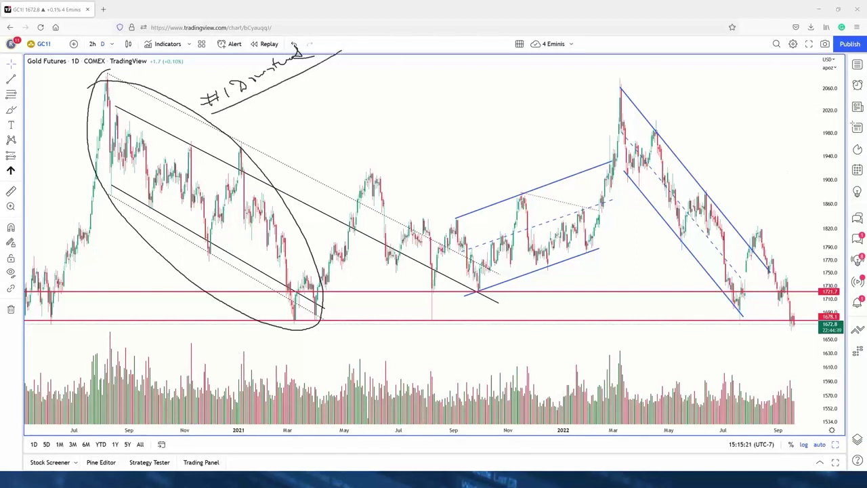
Highlight in yellow the sharp down legs within the circled downtrend and the two March 2021 lows at the 1678.1 line
{"action": "mouse_move", "coordinate": [111, 102]}
{"action": "left_mouse_down"}
{"action": "mouse_move", "coordinate": [112, 150]}
{"action": "mouse_move", "coordinate": [144, 173]}
{"action": "mouse_move", "coordinate": [144, 190]}
{"action": "left_mouse_up"}
{"action": "mouse_move", "coordinate": [191, 146]}
{"action": "left_mouse_down"}
{"action": "mouse_move", "coordinate": [192, 203]}
{"action": "mouse_move", "coordinate": [208, 246]}
{"action": "left_mouse_up"}
{"action": "mouse_move", "coordinate": [243, 154]}
{"action": "left_mouse_down"}
{"action": "mouse_move", "coordinate": [244, 223]}
{"action": "mouse_move", "coordinate": [290, 286]}
{"action": "left_mouse_up"}
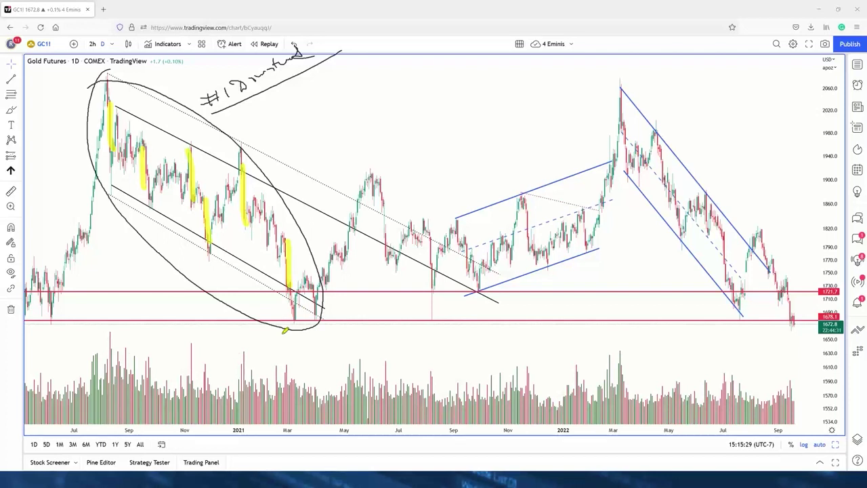
{"action": "left_click_drag", "start_coordinate": [296, 320], "coordinate": [282, 321]}
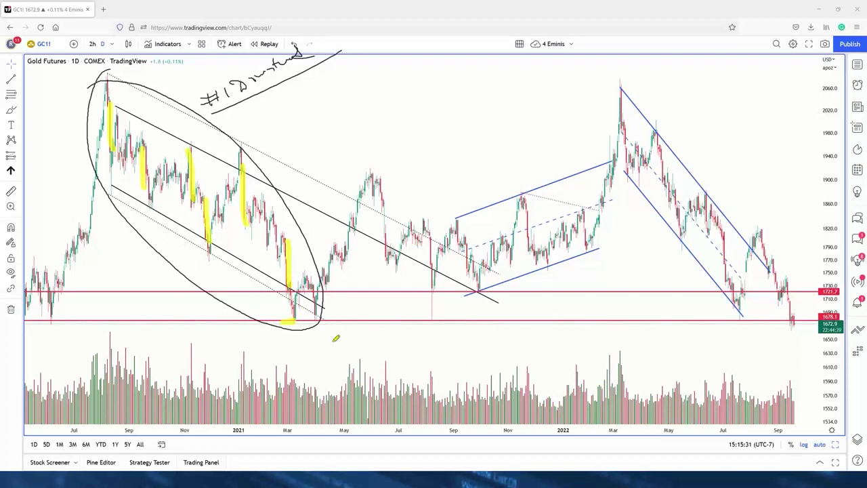
{"action": "left_click_drag", "start_coordinate": [316, 309], "coordinate": [316, 320]}
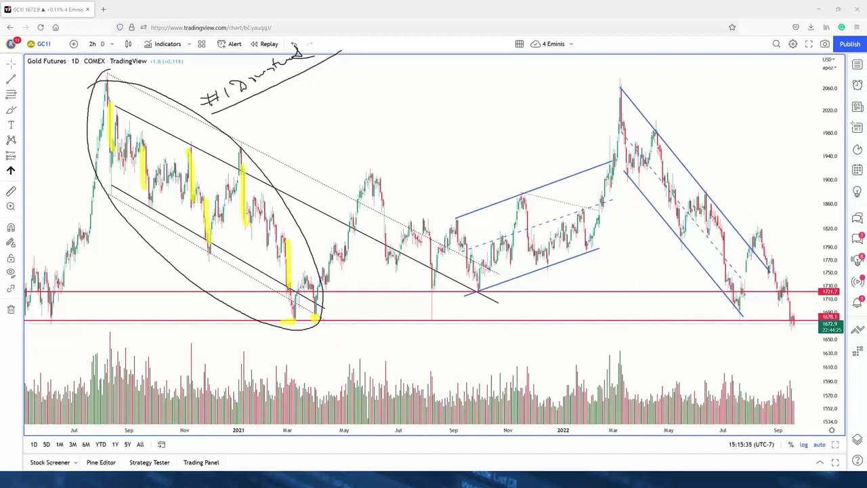
Circle the rally from the March 2021 lows to the June 2021 high and label it "#2 CoB" with an arrow
{"action": "mouse_move", "coordinate": [287, 317]}
{"action": "left_mouse_down"}
{"action": "mouse_move", "coordinate": [283, 331]}
{"action": "mouse_move", "coordinate": [336, 303]}
{"action": "mouse_move", "coordinate": [397, 168]}
{"action": "mouse_move", "coordinate": [302, 237]}
{"action": "left_mouse_up"}
{"action": "left_click_drag", "start_coordinate": [285, 274], "coordinate": [296, 334]}
{"action": "mouse_move", "coordinate": [330, 229]}
{"action": "left_mouse_down"}
{"action": "mouse_move", "coordinate": [325, 175]}
{"action": "mouse_move", "coordinate": [331, 183]}
{"action": "mouse_move", "coordinate": [317, 145]}
{"action": "mouse_move", "coordinate": [335, 156]}
{"action": "mouse_move", "coordinate": [344, 143]}
{"action": "left_mouse_up"}
{"action": "mouse_move", "coordinate": [355, 136]}
{"action": "left_mouse_down"}
{"action": "mouse_move", "coordinate": [362, 140]}
{"action": "mouse_move", "coordinate": [370, 124]}
{"action": "left_mouse_up"}
{"action": "left_click_drag", "start_coordinate": [369, 121], "coordinate": [367, 135]}
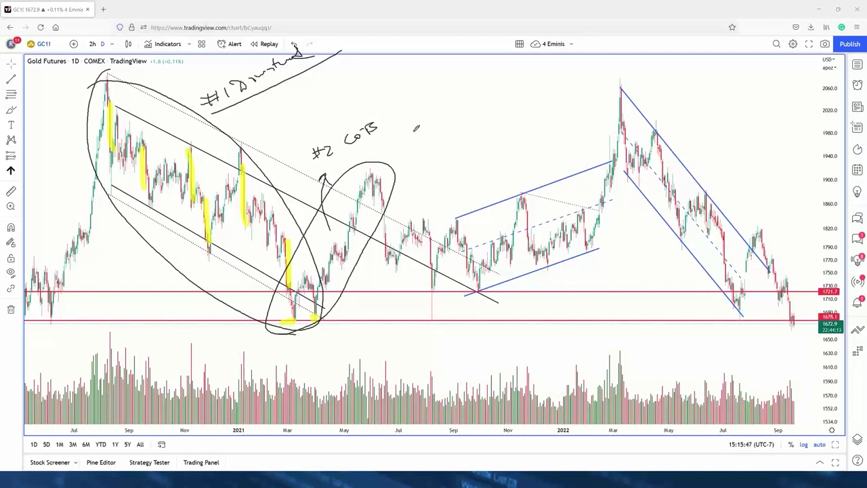
Circle the decline from the June 2021 high to the August 2021 low and add an arrow with a handwritten #3 label
{"action": "mouse_move", "coordinate": [366, 169]}
{"action": "left_mouse_down"}
{"action": "mouse_move", "coordinate": [378, 246]}
{"action": "mouse_move", "coordinate": [410, 319]}
{"action": "mouse_move", "coordinate": [452, 279]}
{"action": "mouse_move", "coordinate": [415, 173]}
{"action": "mouse_move", "coordinate": [360, 174]}
{"action": "left_mouse_up"}
{"action": "mouse_move", "coordinate": [407, 190]}
{"action": "left_mouse_down"}
{"action": "mouse_move", "coordinate": [424, 171]}
{"action": "mouse_move", "coordinate": [429, 178]}
{"action": "left_mouse_up"}
{"action": "left_click_drag", "start_coordinate": [427, 147], "coordinate": [438, 144]}
{"action": "left_click_drag", "start_coordinate": [434, 146], "coordinate": [434, 157]}
{"action": "mouse_move", "coordinate": [438, 155]}
{"action": "left_mouse_down"}
{"action": "mouse_move", "coordinate": [442, 145]}
{"action": "mouse_move", "coordinate": [447, 154]}
{"action": "mouse_move", "coordinate": [488, 129]}
{"action": "mouse_move", "coordinate": [522, 123]}
{"action": "left_mouse_up"}
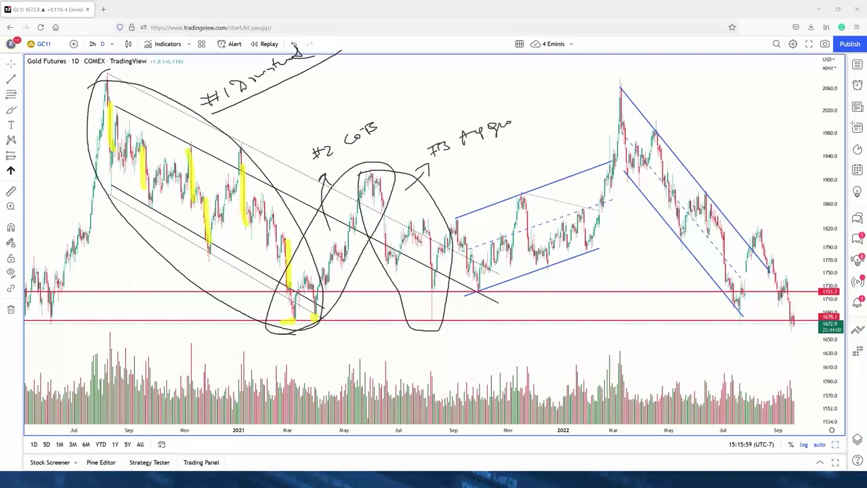
Highlight the two sharp drops and the August 2021 low in yellow, then annotate that low with circles and upward arrows
{"action": "left_click_drag", "start_coordinate": [384, 198], "coordinate": [383, 250]}
{"action": "left_click_drag", "start_coordinate": [431, 236], "coordinate": [434, 284]}
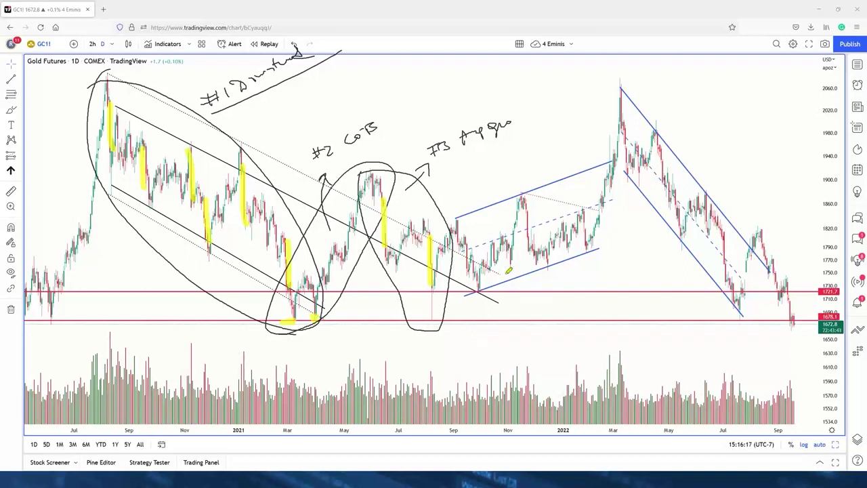
{"action": "mouse_move", "coordinate": [444, 318]}
{"action": "left_mouse_down"}
{"action": "mouse_move", "coordinate": [427, 318]}
{"action": "mouse_move", "coordinate": [449, 321]}
{"action": "left_mouse_up"}
{"action": "mouse_move", "coordinate": [419, 267]}
{"action": "left_mouse_down"}
{"action": "mouse_move", "coordinate": [418, 314]}
{"action": "mouse_move", "coordinate": [439, 323]}
{"action": "mouse_move", "coordinate": [412, 293]}
{"action": "left_mouse_up"}
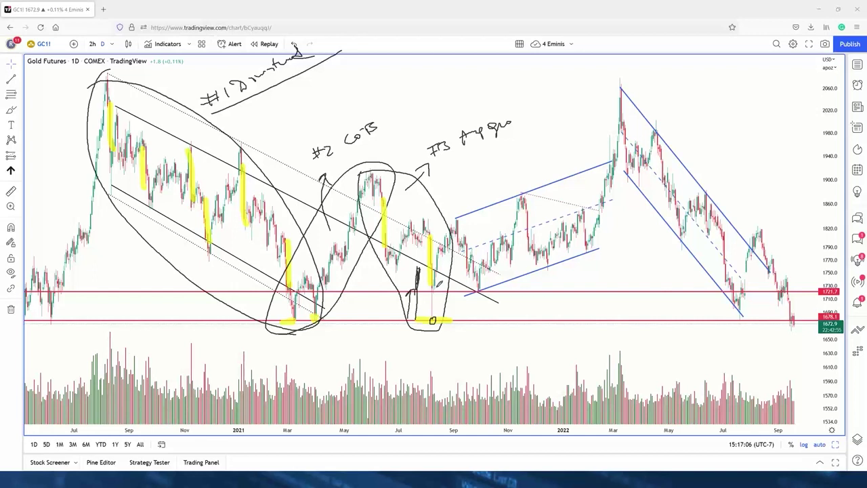
{"action": "mouse_move", "coordinate": [441, 311]}
{"action": "left_mouse_down"}
{"action": "mouse_move", "coordinate": [422, 318]}
{"action": "mouse_move", "coordinate": [448, 313]}
{"action": "mouse_move", "coordinate": [437, 318]}
{"action": "mouse_move", "coordinate": [455, 335]}
{"action": "mouse_move", "coordinate": [463, 320]}
{"action": "left_mouse_up"}
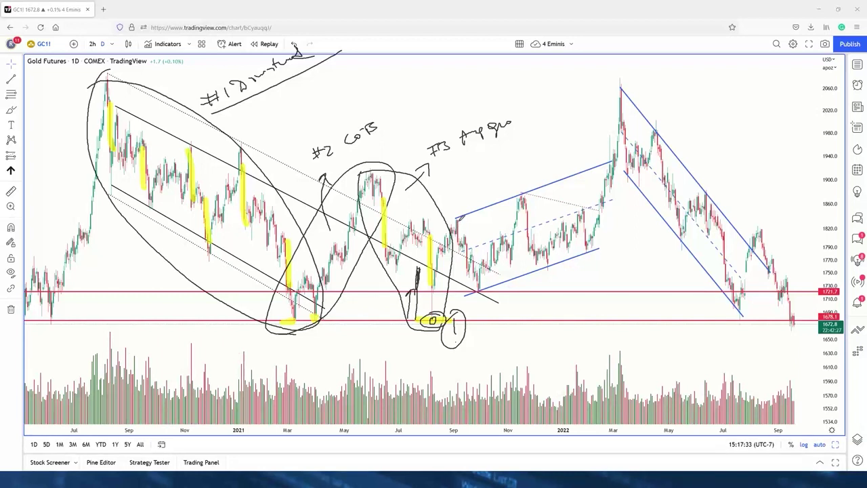
Mark the rebound after the August 2021 low with a short horizontal line and an arrow to a handwritten "#4 CoB" note pointing to "TR"
{"action": "left_click_drag", "start_coordinate": [432, 237], "coordinate": [467, 235]}
{"action": "mouse_move", "coordinate": [444, 197]}
{"action": "left_mouse_down"}
{"action": "mouse_move", "coordinate": [456, 181]}
{"action": "mouse_move", "coordinate": [490, 169]}
{"action": "mouse_move", "coordinate": [486, 180]}
{"action": "mouse_move", "coordinate": [461, 172]}
{"action": "mouse_move", "coordinate": [487, 158]}
{"action": "mouse_move", "coordinate": [485, 168]}
{"action": "mouse_move", "coordinate": [503, 176]}
{"action": "left_mouse_up"}
{"action": "mouse_move", "coordinate": [505, 155]}
{"action": "left_mouse_down"}
{"action": "mouse_move", "coordinate": [514, 163]}
{"action": "mouse_move", "coordinate": [544, 146]}
{"action": "mouse_move", "coordinate": [541, 153]}
{"action": "mouse_move", "coordinate": [555, 134]}
{"action": "left_mouse_up"}
{"action": "mouse_move", "coordinate": [559, 134]}
{"action": "left_mouse_down"}
{"action": "mouse_move", "coordinate": [563, 143]}
{"action": "mouse_move", "coordinate": [573, 139]}
{"action": "left_mouse_up"}
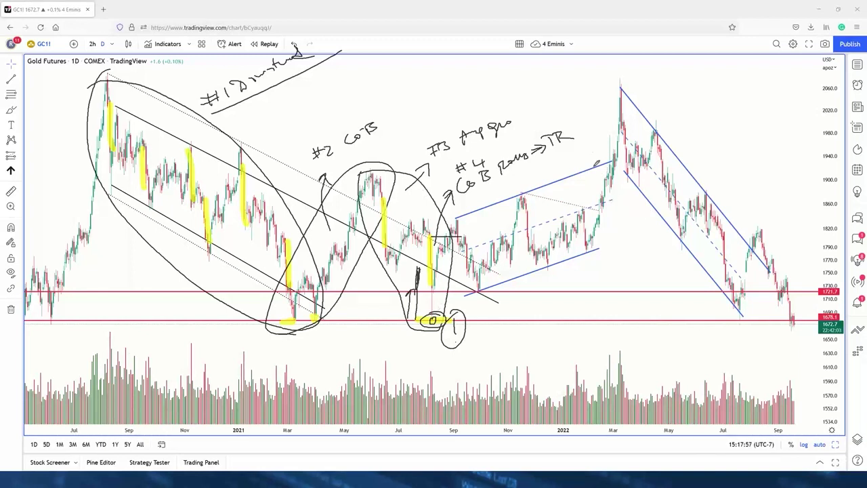
Draw a bracket under the rising channel's lower boundary and handwrite the label "#5 Absorption" beneath it
{"action": "mouse_move", "coordinate": [480, 291]}
{"action": "left_mouse_down"}
{"action": "mouse_move", "coordinate": [504, 296]}
{"action": "mouse_move", "coordinate": [576, 267]}
{"action": "mouse_move", "coordinate": [597, 248]}
{"action": "left_mouse_up"}
{"action": "left_click_drag", "start_coordinate": [535, 300], "coordinate": [536, 309]}
{"action": "left_click_drag", "start_coordinate": [528, 303], "coordinate": [542, 305]}
{"action": "mouse_move", "coordinate": [550, 298]}
{"action": "left_mouse_down"}
{"action": "mouse_move", "coordinate": [548, 307]}
{"action": "mouse_move", "coordinate": [577, 278]}
{"action": "mouse_move", "coordinate": [630, 263]}
{"action": "left_mouse_up"}
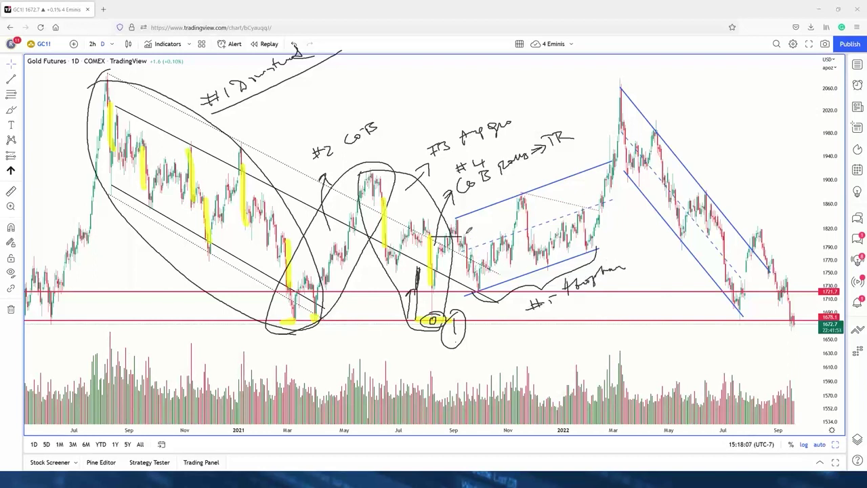
Write "Test" beneath the rising channel's first low and circle the four following lows along its lower boundary
{"action": "mouse_move", "coordinate": [480, 301]}
{"action": "left_mouse_down"}
{"action": "mouse_move", "coordinate": [474, 309]}
{"action": "mouse_move", "coordinate": [497, 296]}
{"action": "mouse_move", "coordinate": [508, 308]}
{"action": "left_mouse_up"}
{"action": "mouse_move", "coordinate": [509, 263]}
{"action": "left_mouse_down"}
{"action": "mouse_move", "coordinate": [515, 272]}
{"action": "mouse_move", "coordinate": [497, 269]}
{"action": "left_mouse_up"}
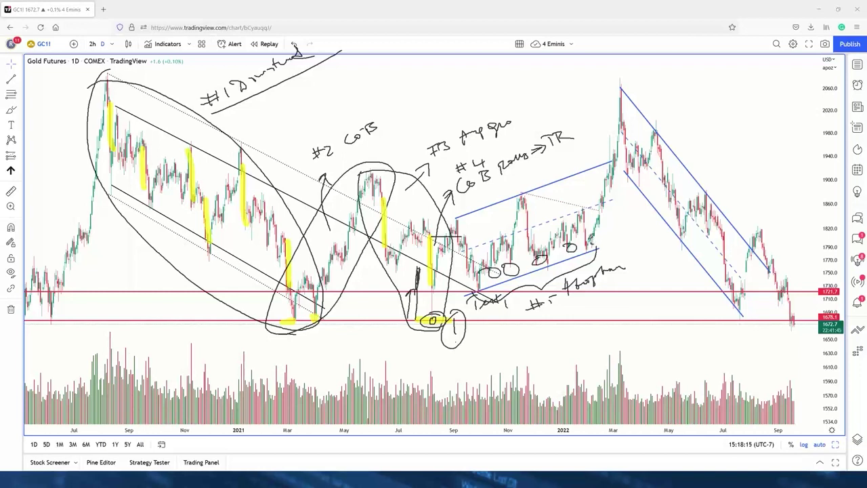